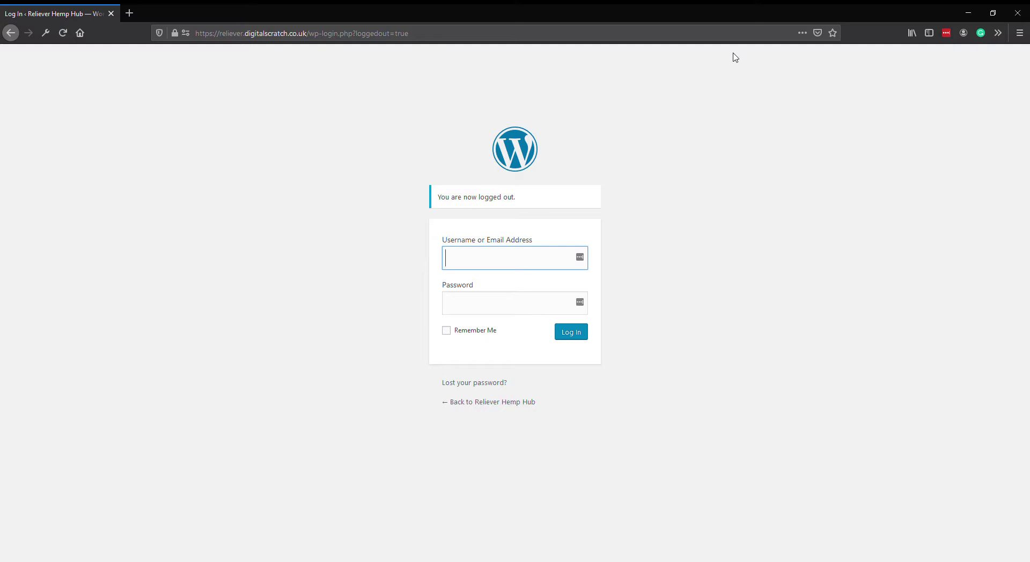
Sign in to the Reliever Hemp Hub admin with the site username and password.
{"action": "type", "text": "dzines"}
{"action": "key", "text": "Tab"}
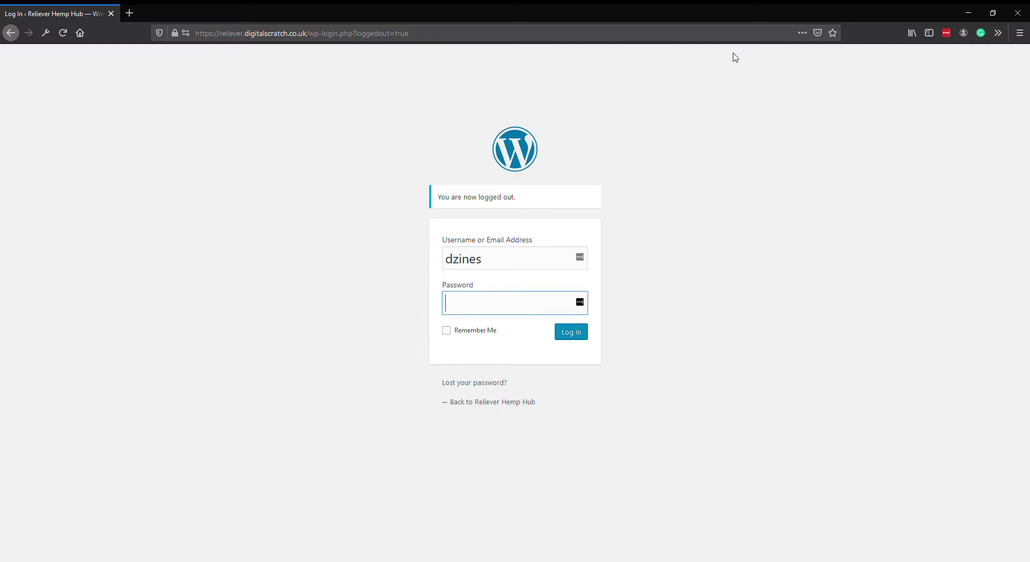
{"action": "type", "text": "••••••"}
{"action": "type", "text": "••"}
{"action": "key", "text": "Return"}
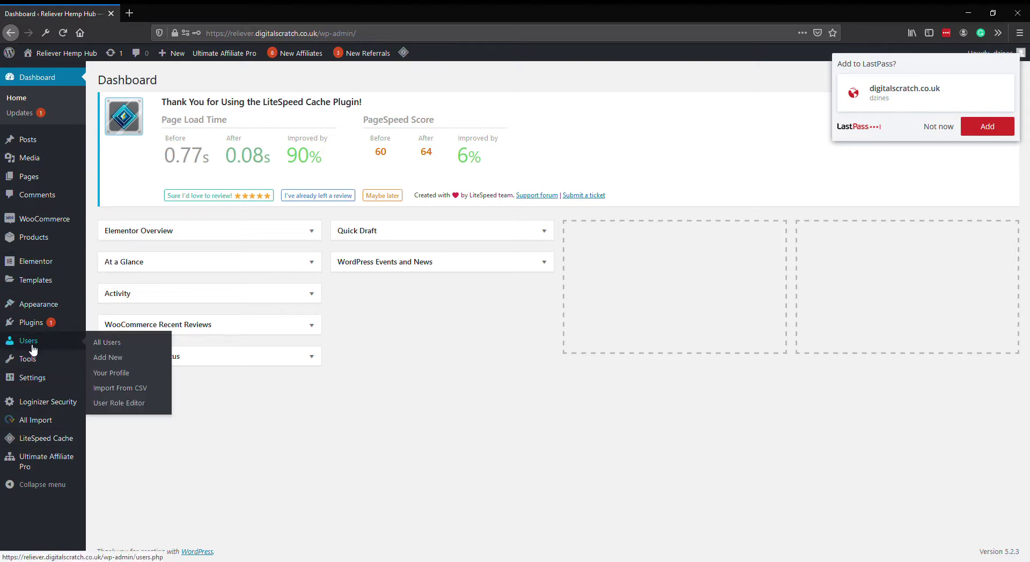
{"action": "mouse_move", "coordinate": [28, 341]}
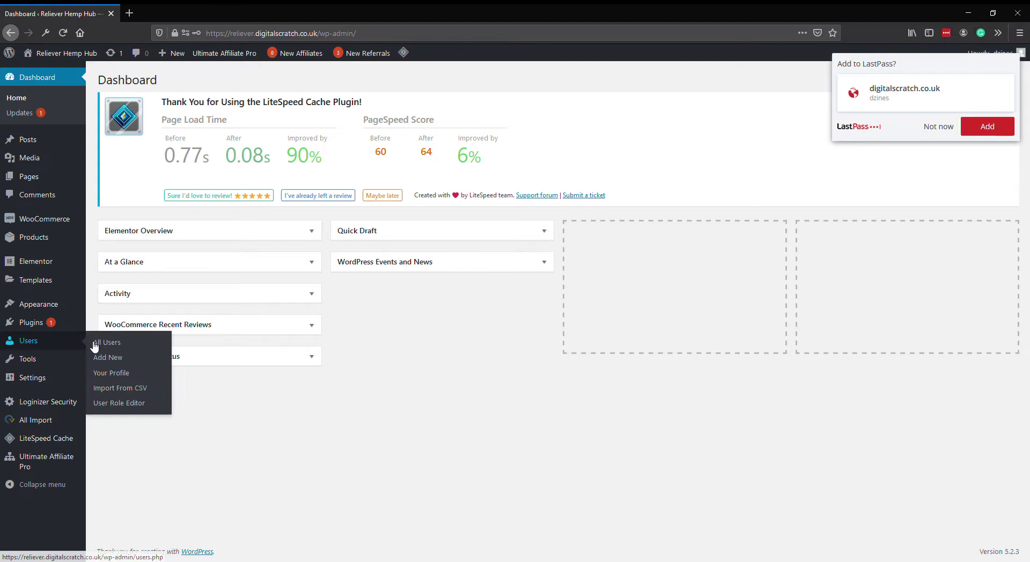
Open All Users, dismiss the LastPass prompt, and scroll to the bottom of the list.
{"action": "left_click", "coordinate": [100, 345]}
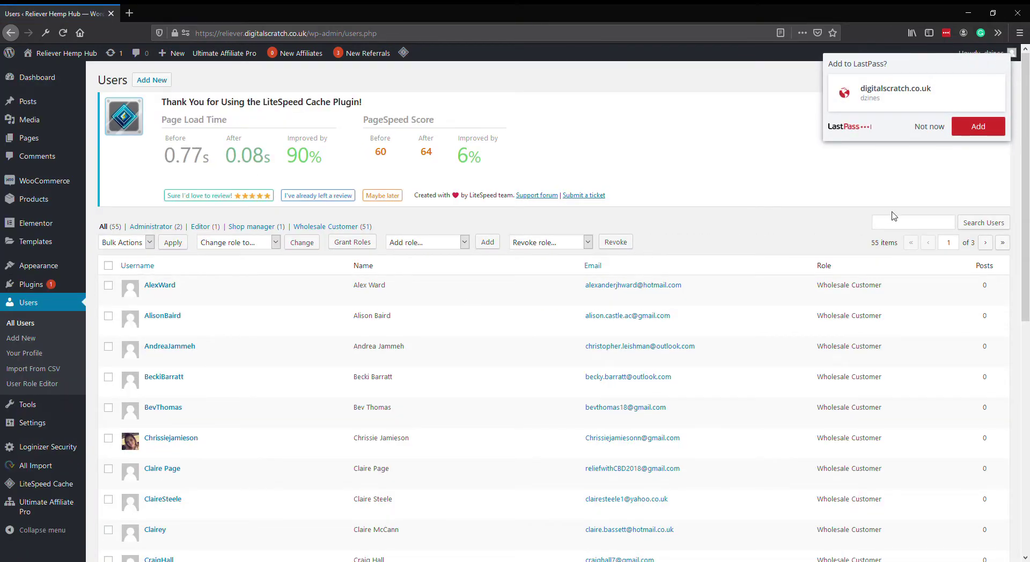
{"action": "left_click", "coordinate": [919, 128]}
{"action": "left_click", "coordinate": [883, 222]}
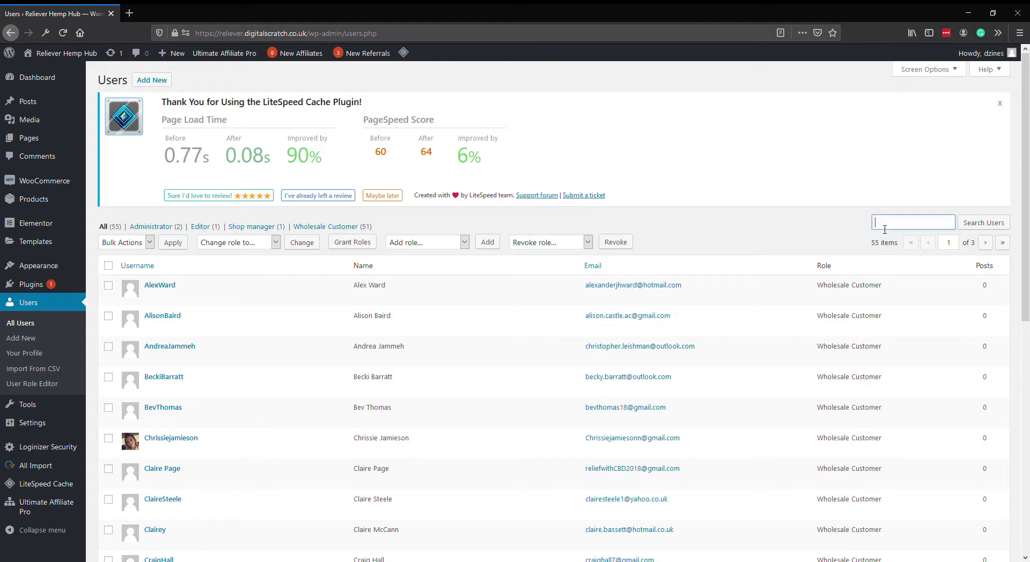
{"action": "scroll", "coordinate": [772, 228], "scroll_direction": "down", "scroll_amount": 2}
{"action": "scroll", "coordinate": [301, 370], "scroll_direction": "down", "scroll_amount": 5}
{"action": "scroll", "coordinate": [156, 451], "scroll_direction": "down", "scroll_amount": 1}
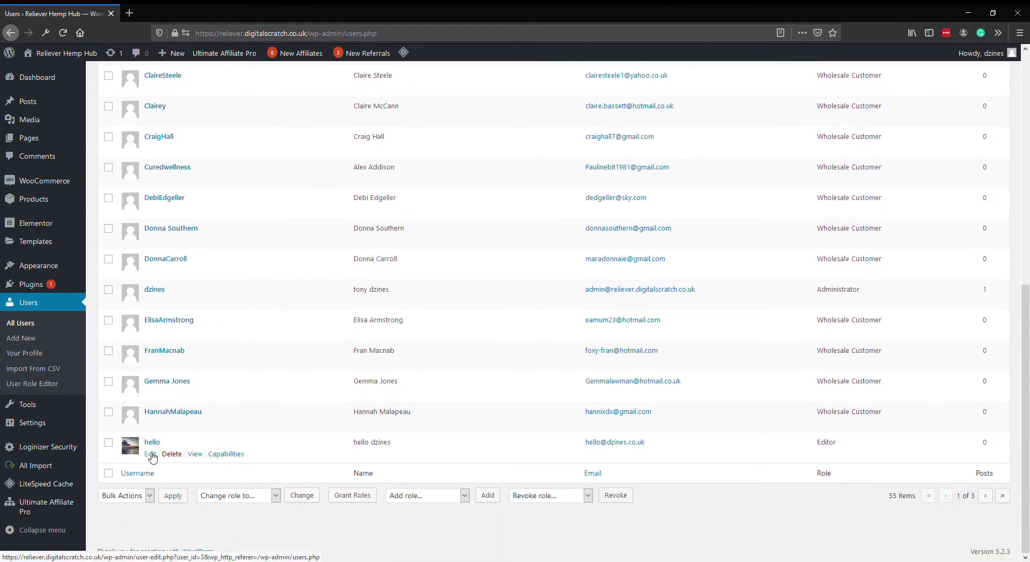
Open the bottom user's profile and change its role to Wholesale Customer.
{"action": "left_click", "coordinate": [150, 455]}
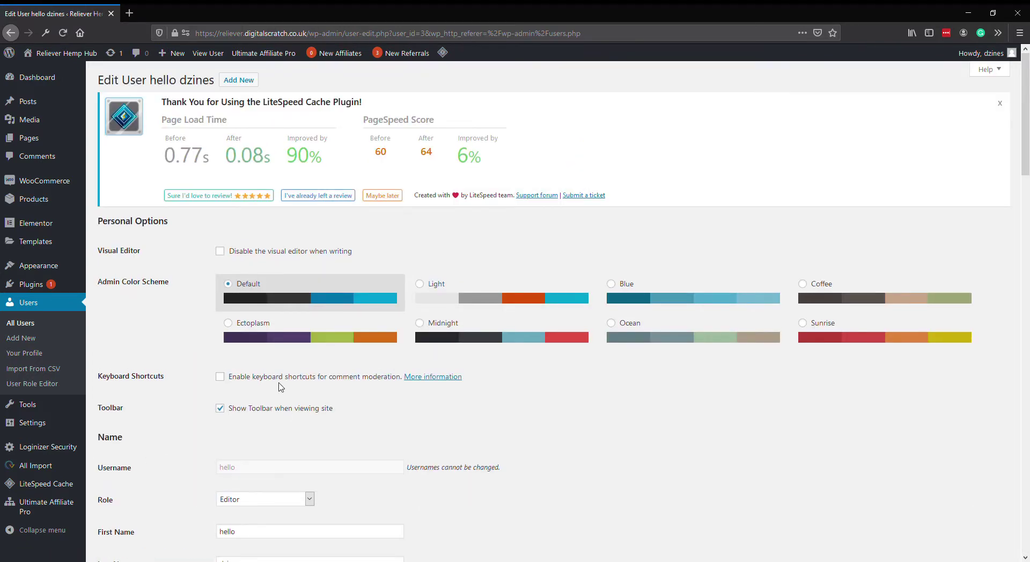
{"action": "scroll", "coordinate": [149, 457], "scroll_direction": "down", "scroll_amount": 4}
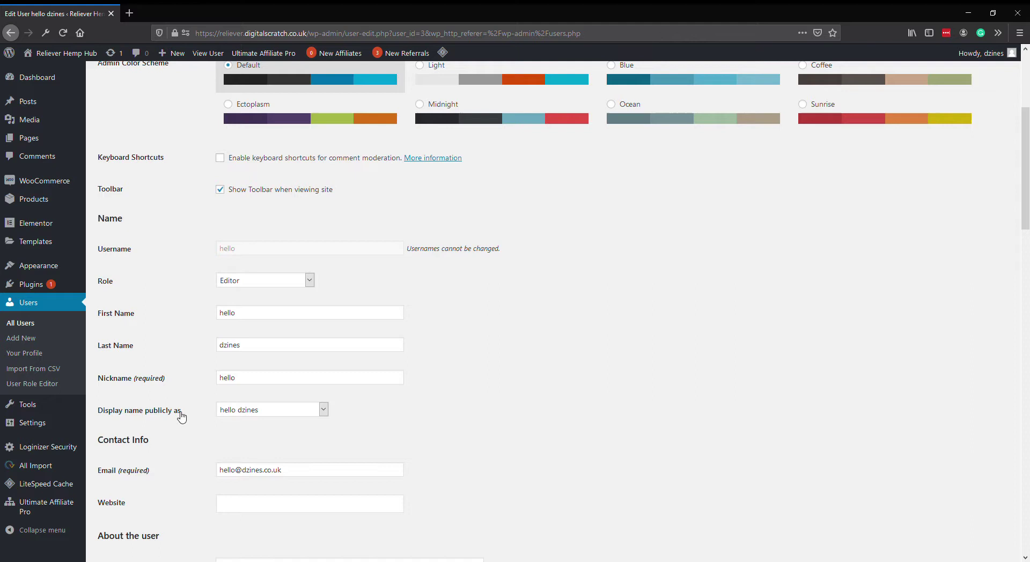
{"action": "left_click", "coordinate": [244, 283]}
{"action": "left_click", "coordinate": [269, 296]}
Mark the user as an affiliate with Make This User Affiliate and save the profile.
{"action": "scroll", "coordinate": [520, 344], "scroll_direction": "down", "scroll_amount": 2}
{"action": "scroll", "coordinate": [517, 346], "scroll_direction": "down", "scroll_amount": 5}
{"action": "scroll", "coordinate": [511, 342], "scroll_direction": "down", "scroll_amount": 5}
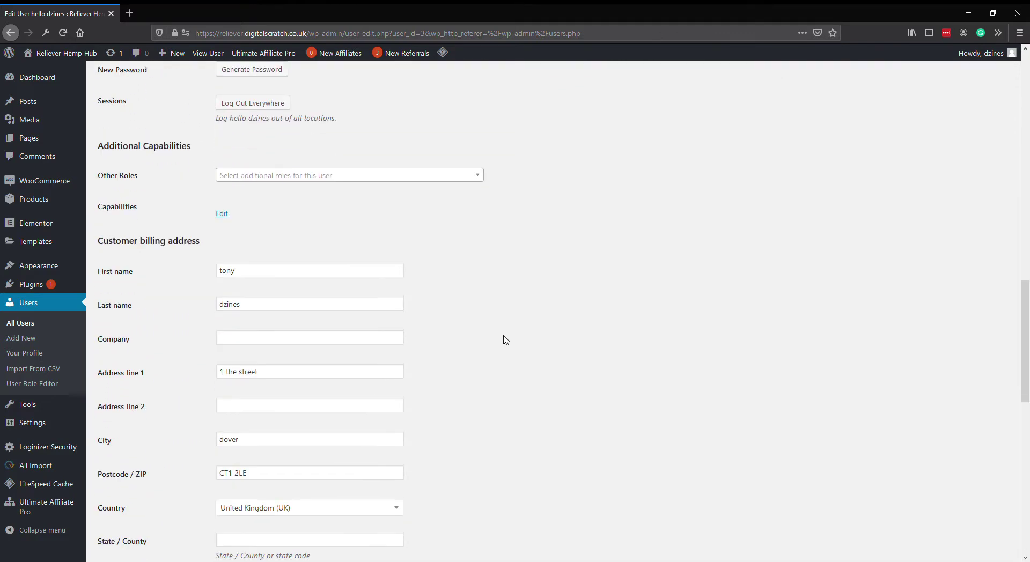
{"action": "scroll", "coordinate": [504, 340], "scroll_direction": "down", "scroll_amount": 6}
{"action": "scroll", "coordinate": [493, 327], "scroll_direction": "down", "scroll_amount": 5}
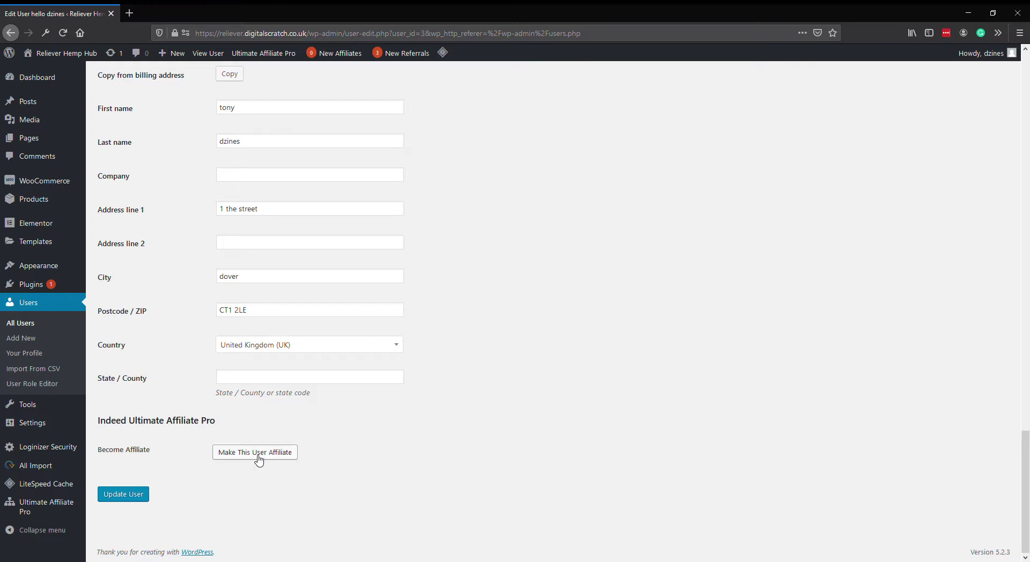
{"action": "left_click", "coordinate": [259, 460]}
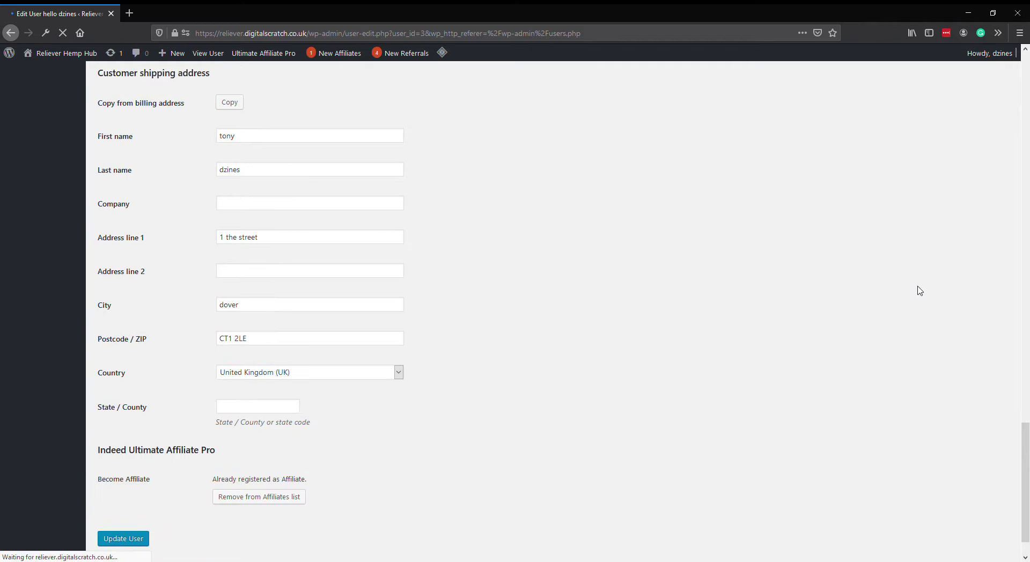
{"action": "left_click", "coordinate": [134, 520]}
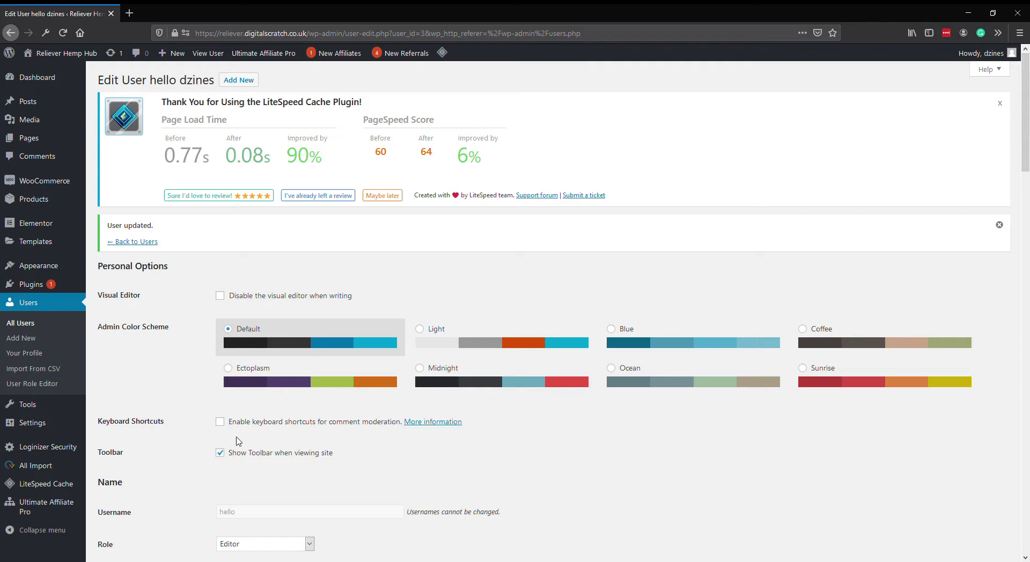
Open the Ultimate Affiliate Pro Affiliates list, with the new 'hello' affiliate at the top.
{"action": "left_click", "coordinate": [46, 506]}
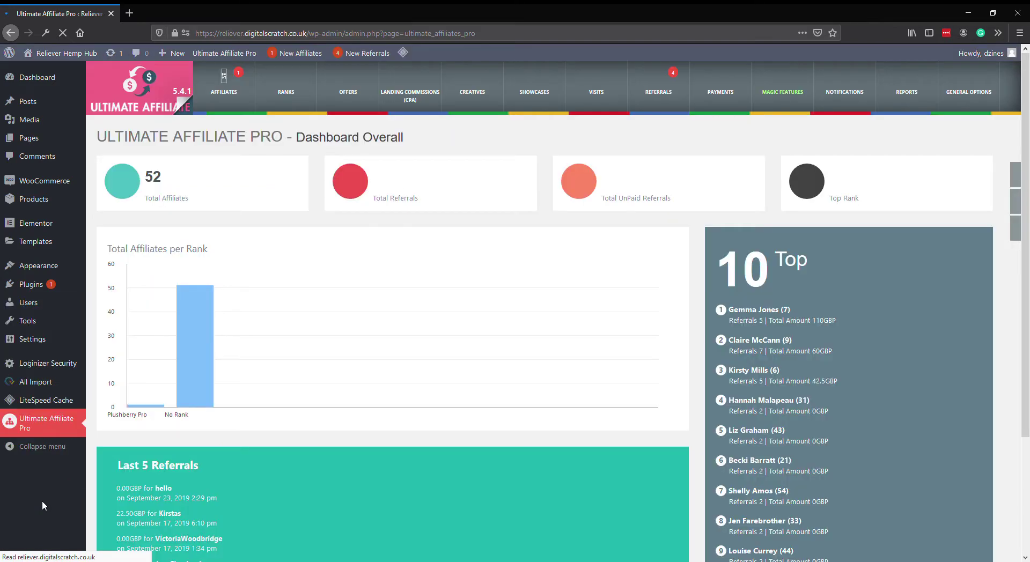
{"action": "left_click", "coordinate": [237, 90]}
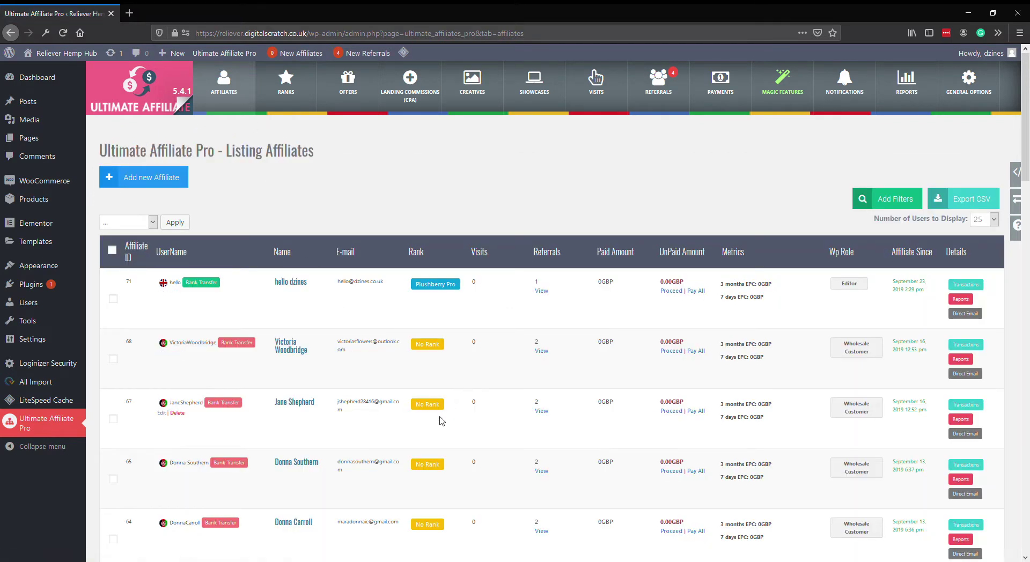
{"action": "scroll", "coordinate": [437, 423], "scroll_direction": "down", "scroll_amount": 3}
{"action": "scroll", "coordinate": [419, 429], "scroll_direction": "down", "scroll_amount": 1}
{"action": "scroll", "coordinate": [413, 429], "scroll_direction": "up", "scroll_amount": 4}
Open the 'hello' affiliate's edit form and set its rank to No Rank.
{"action": "left_click", "coordinate": [163, 294]}
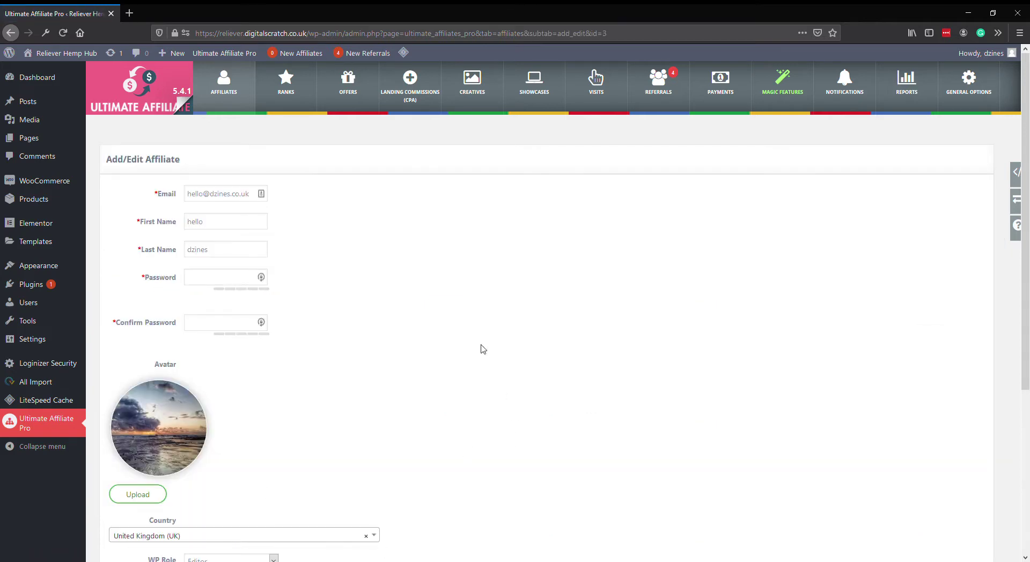
{"action": "scroll", "coordinate": [492, 351], "scroll_direction": "down", "scroll_amount": 2}
{"action": "scroll", "coordinate": [519, 360], "scroll_direction": "down", "scroll_amount": 3}
{"action": "left_click", "coordinate": [268, 372]}
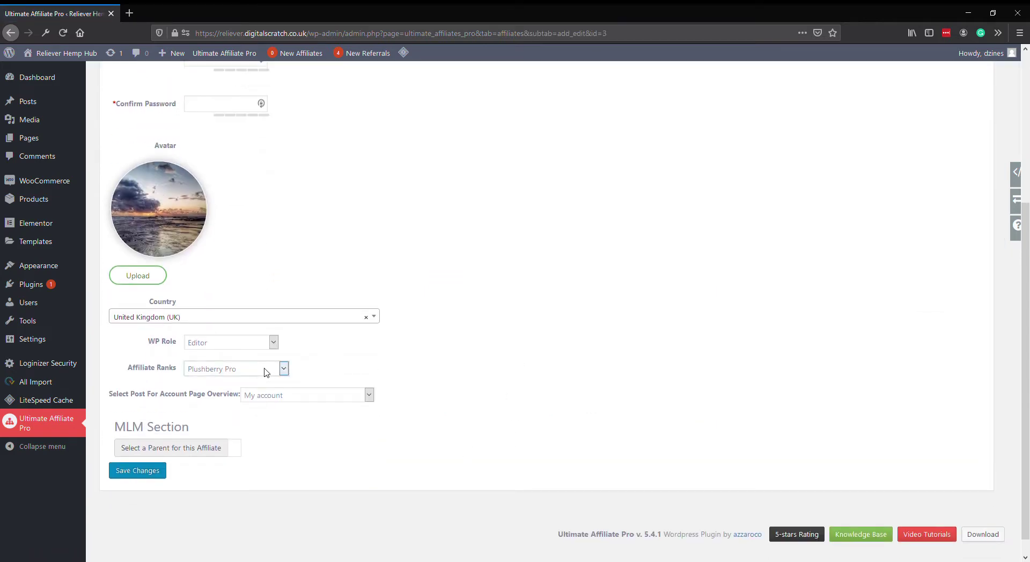
{"action": "key", "text": "Up"}
{"action": "left_click", "coordinate": [563, 343]}
Pick the intended parent affiliate from the MLM Section's parent suggestions.
{"action": "left_click", "coordinate": [241, 454]}
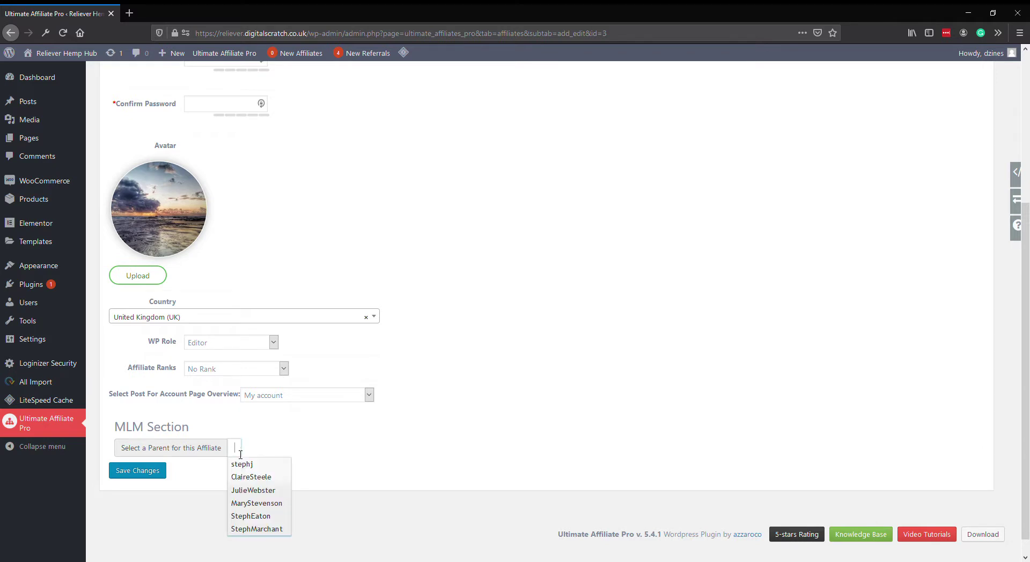
{"action": "left_click", "coordinate": [241, 454]}
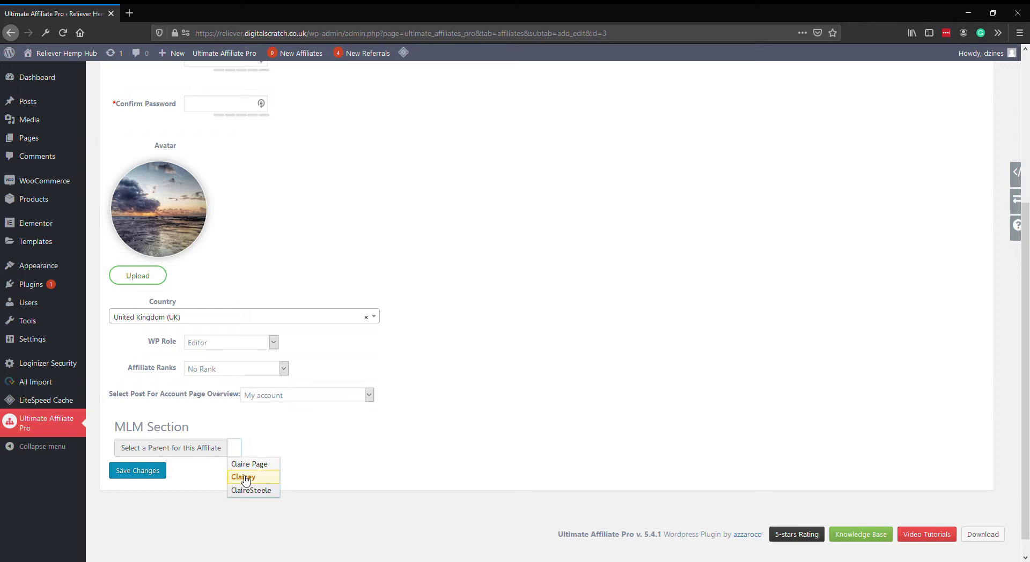
{"action": "left_click", "coordinate": [243, 477]}
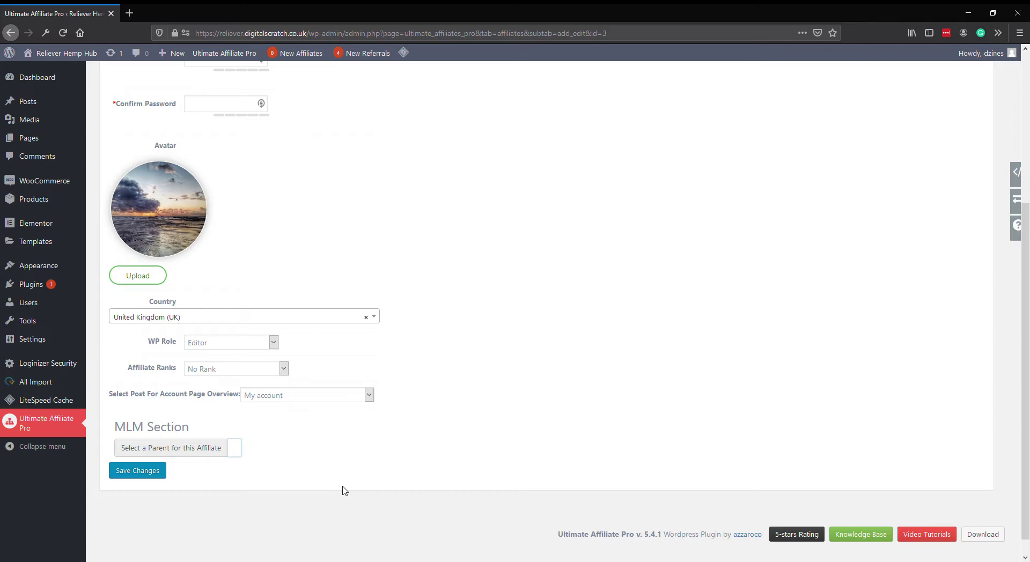
{"action": "scroll", "coordinate": [287, 493], "scroll_direction": "up", "scroll_amount": 5}
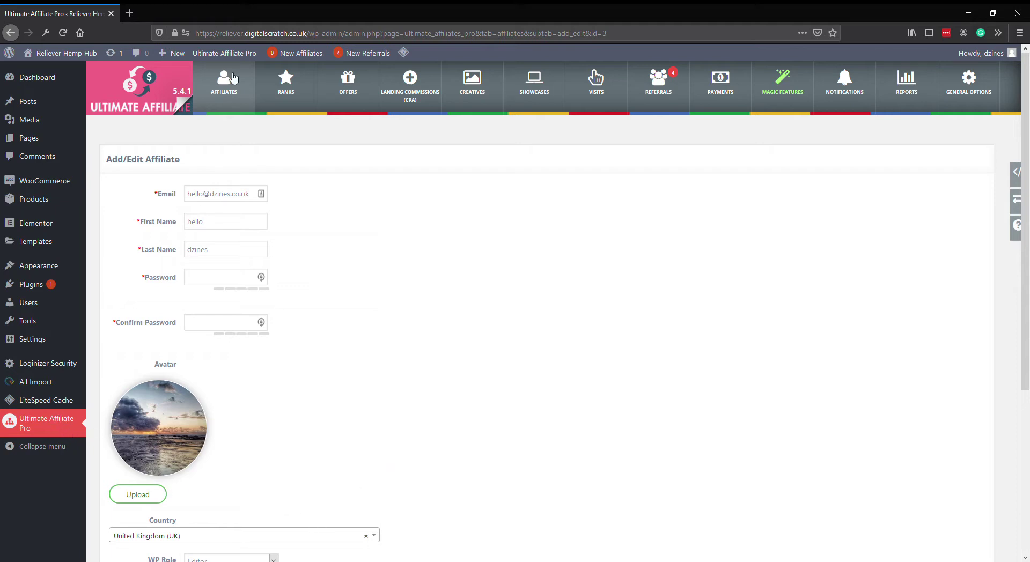
Filter the affiliates list by searching for the parent affiliate's name.
{"action": "left_click", "coordinate": [223, 85]}
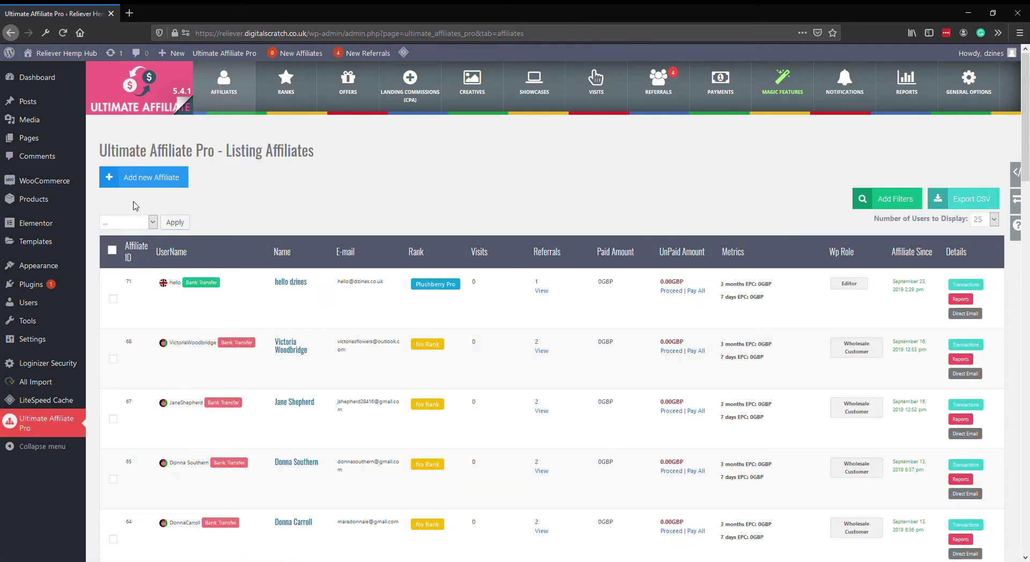
{"action": "left_click", "coordinate": [865, 201]}
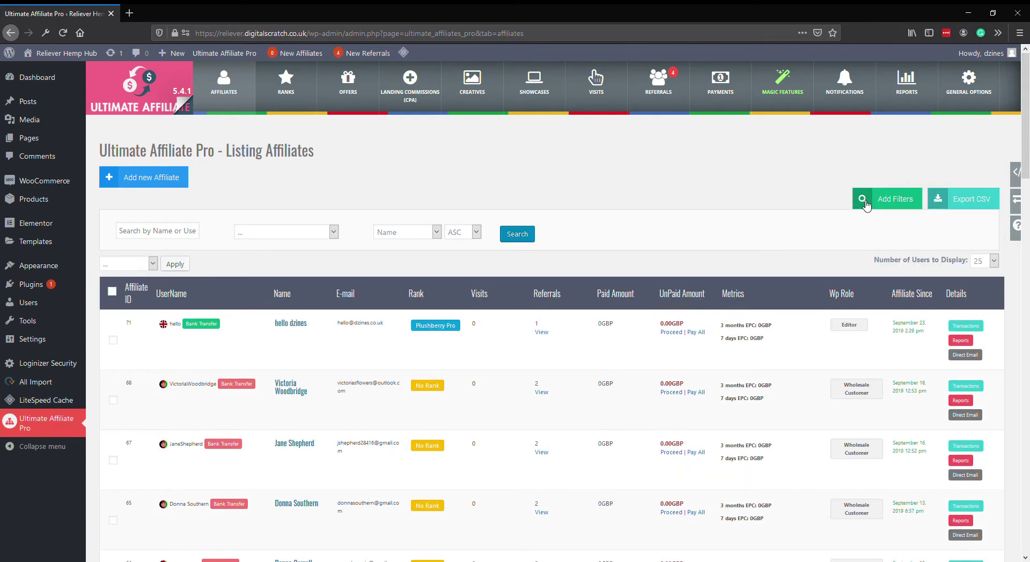
{"action": "left_click", "coordinate": [139, 236]}
{"action": "type", "text": "clairey"}
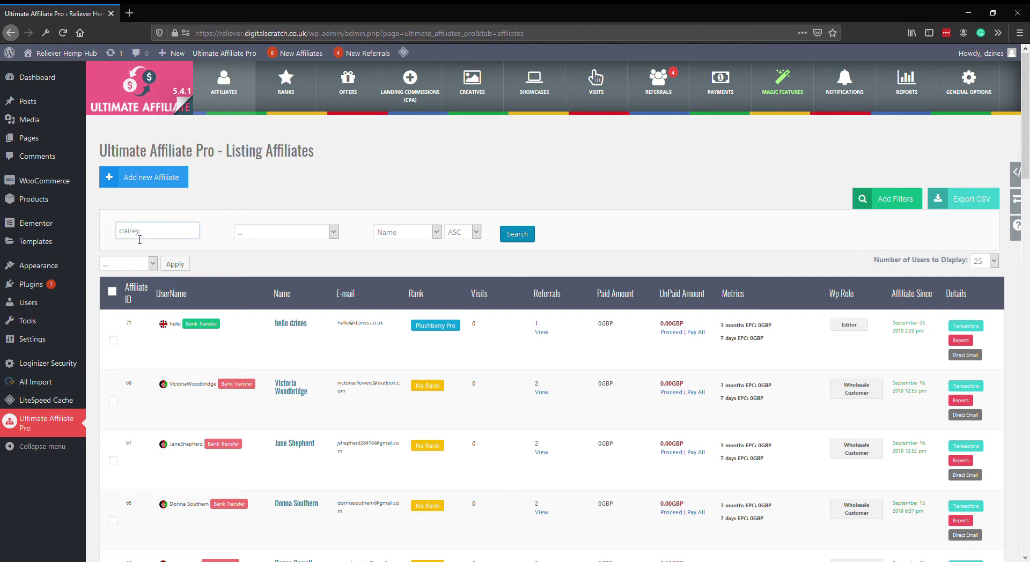
{"action": "left_click", "coordinate": [517, 233]}
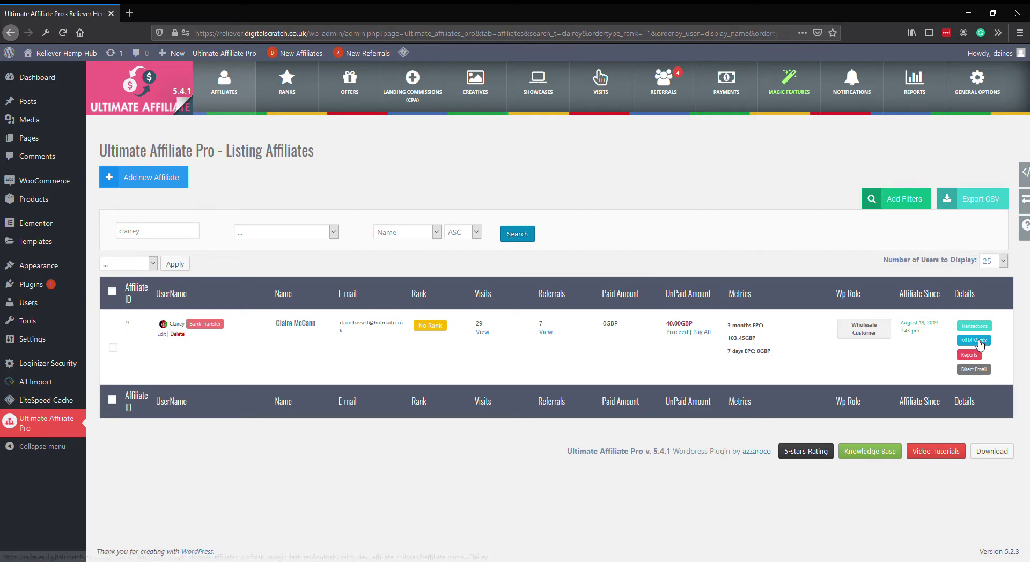
Open the parent affiliate's MLM Matrix and scroll through her sub-affiliate levels.
{"action": "left_click", "coordinate": [980, 344]}
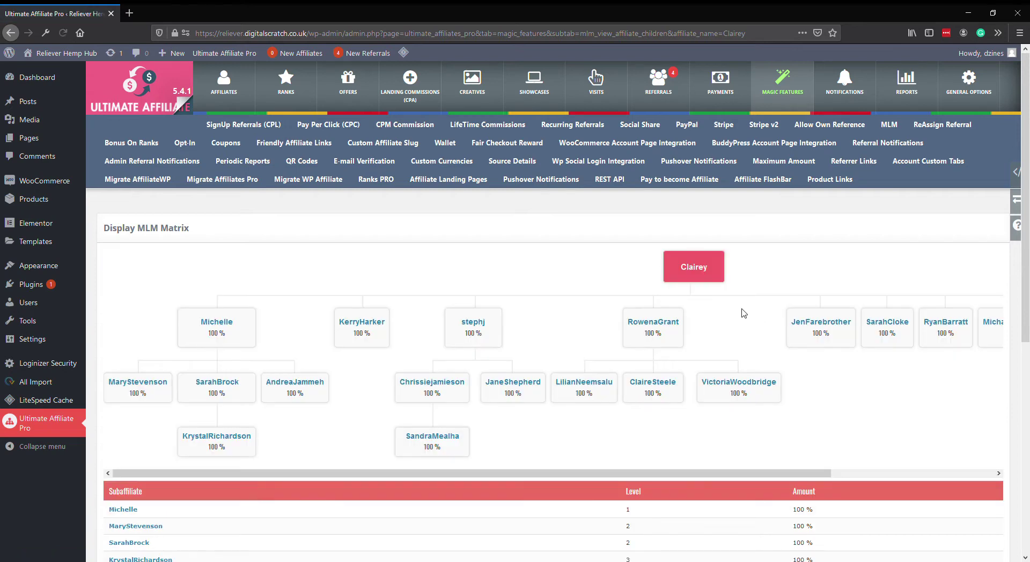
{"action": "scroll", "coordinate": [697, 389], "scroll_direction": "down", "scroll_amount": 2}
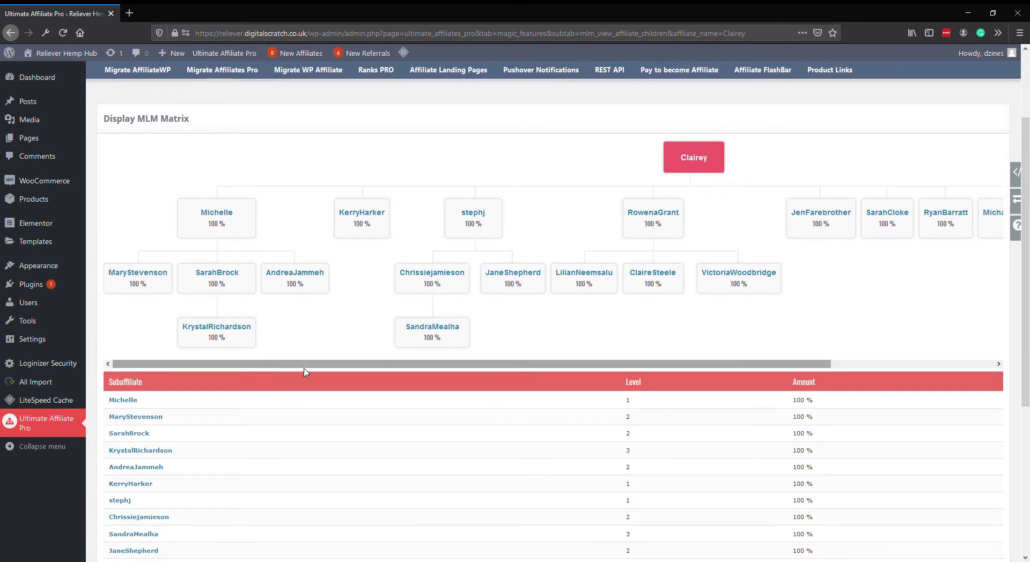
{"action": "mouse_move", "coordinate": [324, 364]}
{"action": "left_mouse_down"}
{"action": "mouse_move", "coordinate": [386, 369]}
{"action": "mouse_move", "coordinate": [170, 419]}
{"action": "left_mouse_up"}
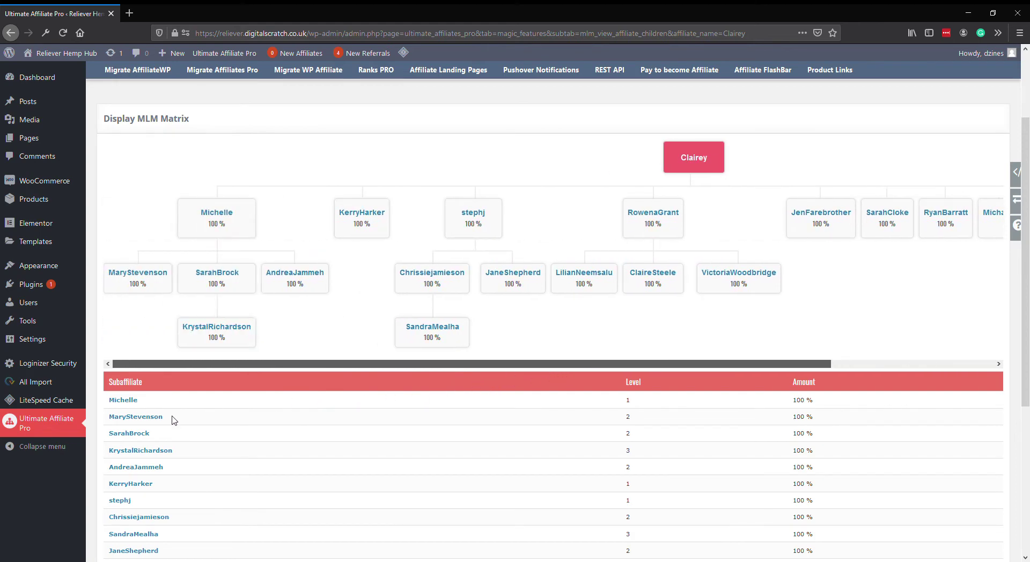
{"action": "left_click_drag", "start_coordinate": [320, 396], "coordinate": [244, 358]}
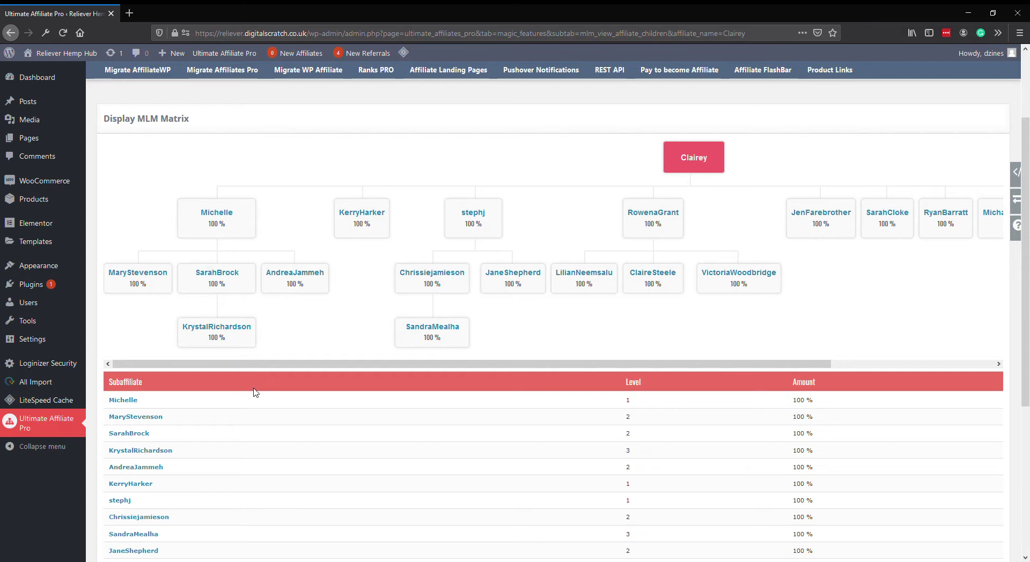
Reopen the 'hello' user's profile from All Users and scroll to its affiliate section.
{"action": "left_click", "coordinate": [34, 309]}
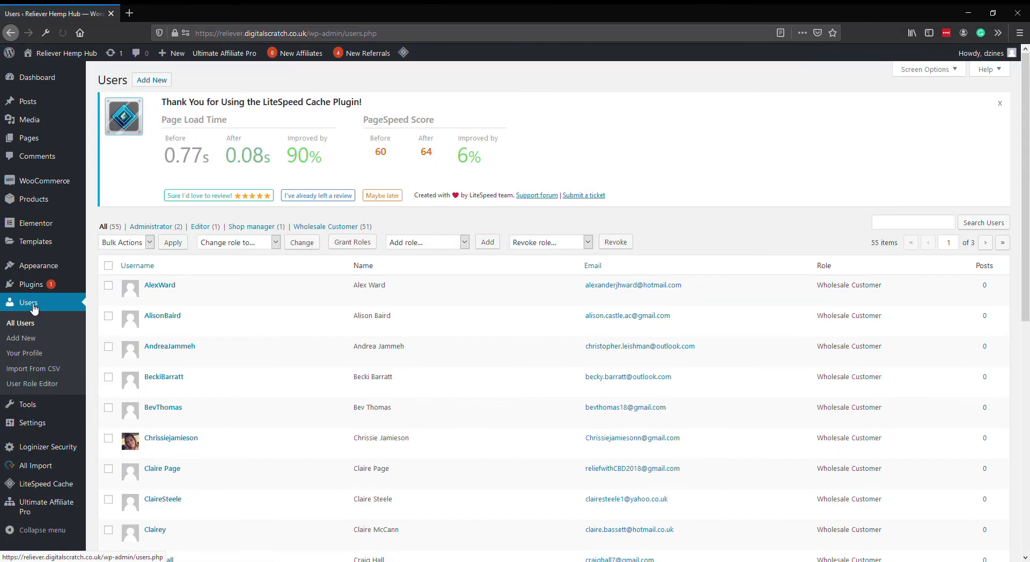
{"action": "scroll", "coordinate": [301, 328], "scroll_direction": "down", "scroll_amount": 3}
{"action": "scroll", "coordinate": [260, 337], "scroll_direction": "down", "scroll_amount": 5}
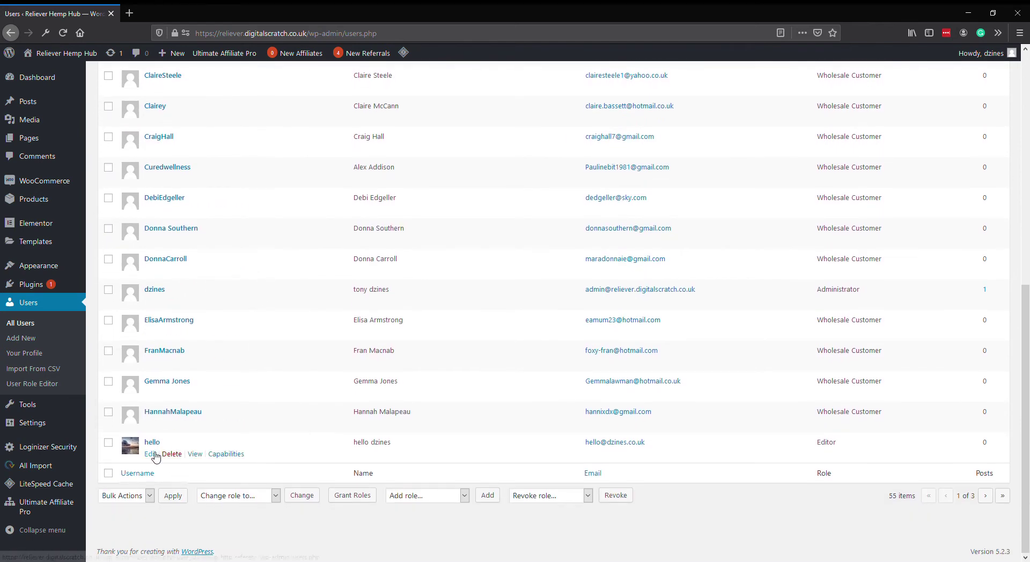
{"action": "left_click", "coordinate": [150, 455]}
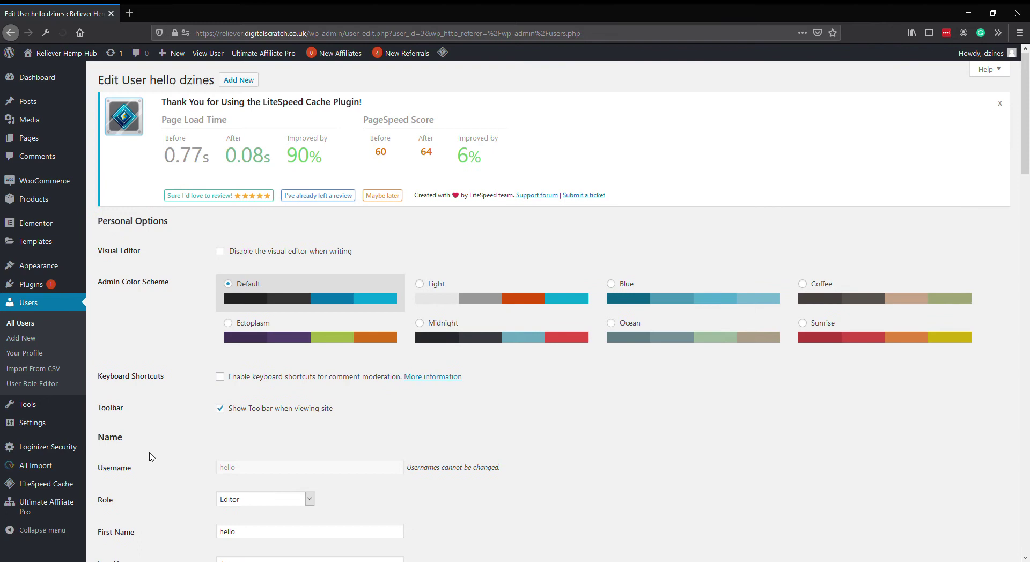
{"action": "scroll", "coordinate": [160, 467], "scroll_direction": "down", "scroll_amount": 5}
{"action": "scroll", "coordinate": [181, 478], "scroll_direction": "down", "scroll_amount": 10}
{"action": "scroll", "coordinate": [161, 483], "scroll_direction": "down", "scroll_amount": 8}
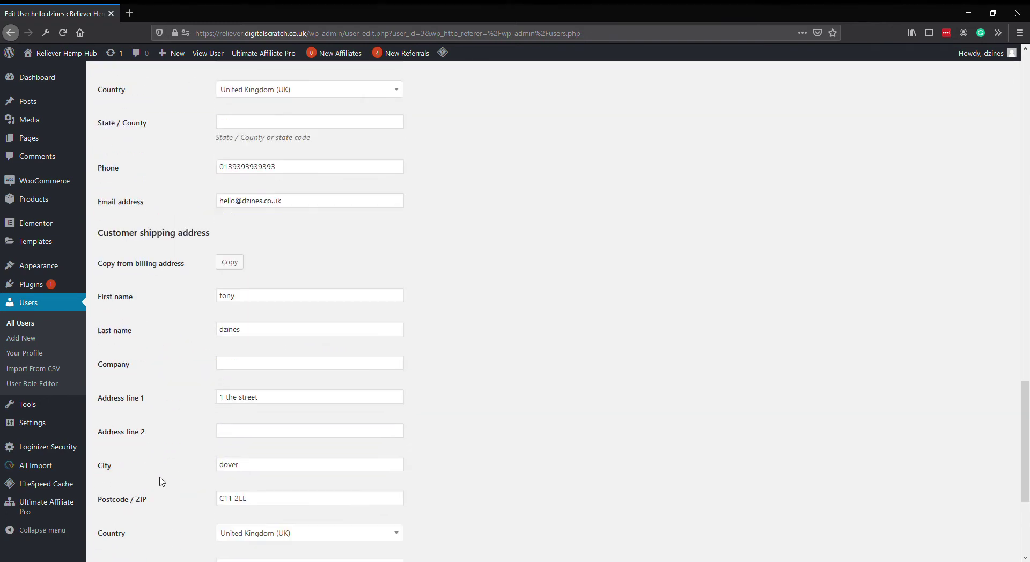
{"action": "scroll", "coordinate": [158, 483], "scroll_direction": "down", "scroll_amount": 5}
{"action": "scroll", "coordinate": [157, 482], "scroll_direction": "up", "scroll_amount": 1}
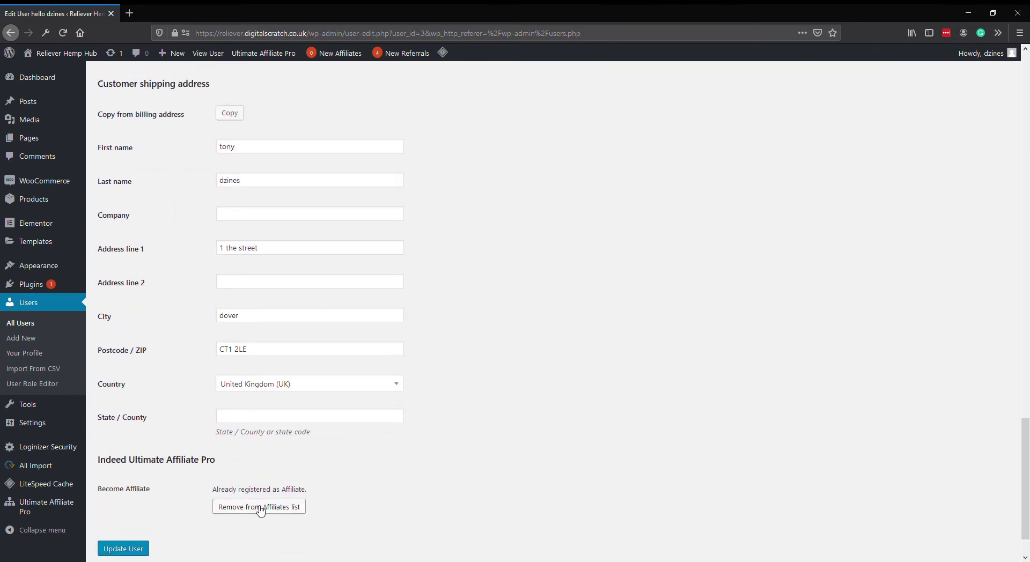